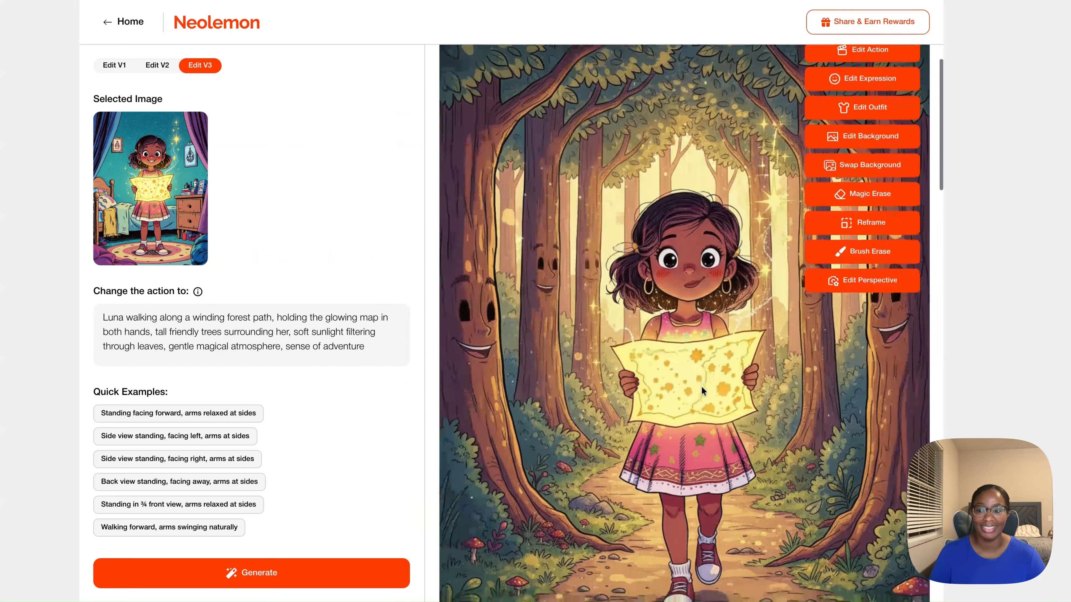
scroll(701, 386, "down", 1)
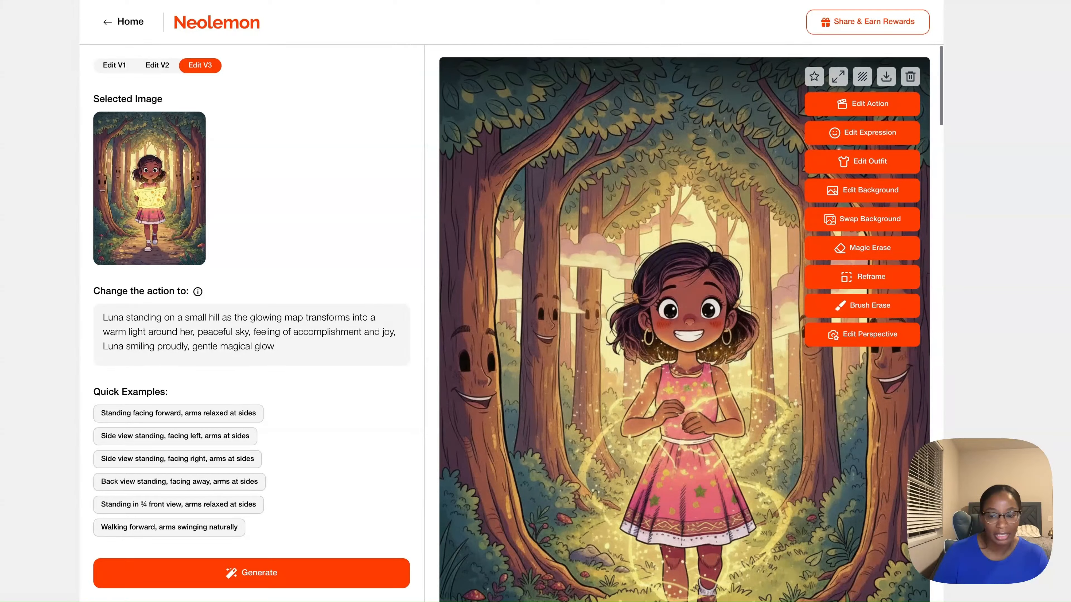
scroll(684, 323, "down", 3)
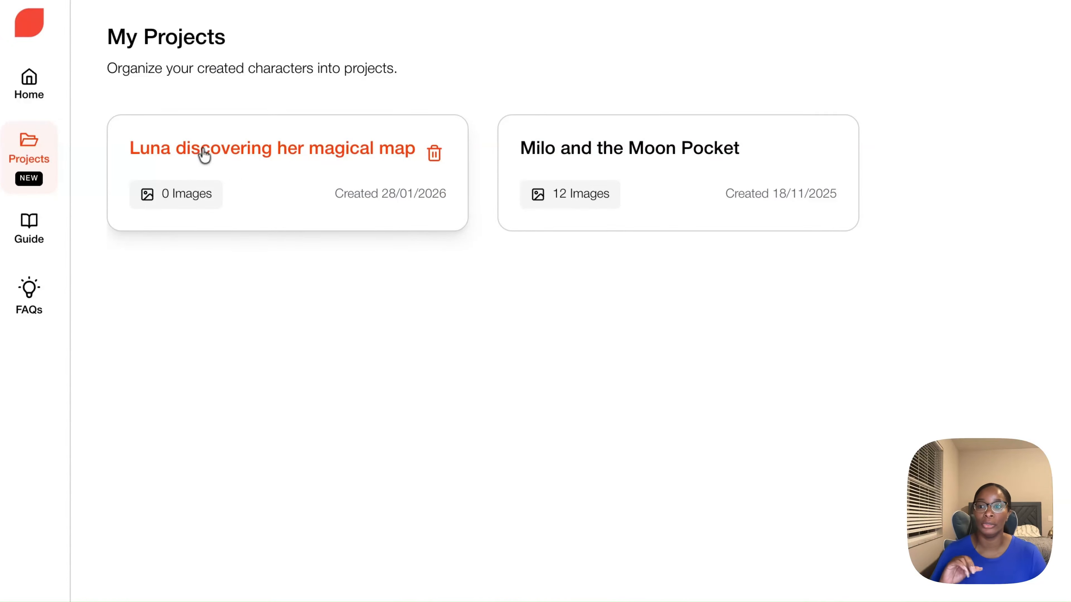
- Add the Action Comic character's bedroom and forest images to the "Luna discovering her magical map" project and switch it to the Storyboard view
left_click(201, 153)
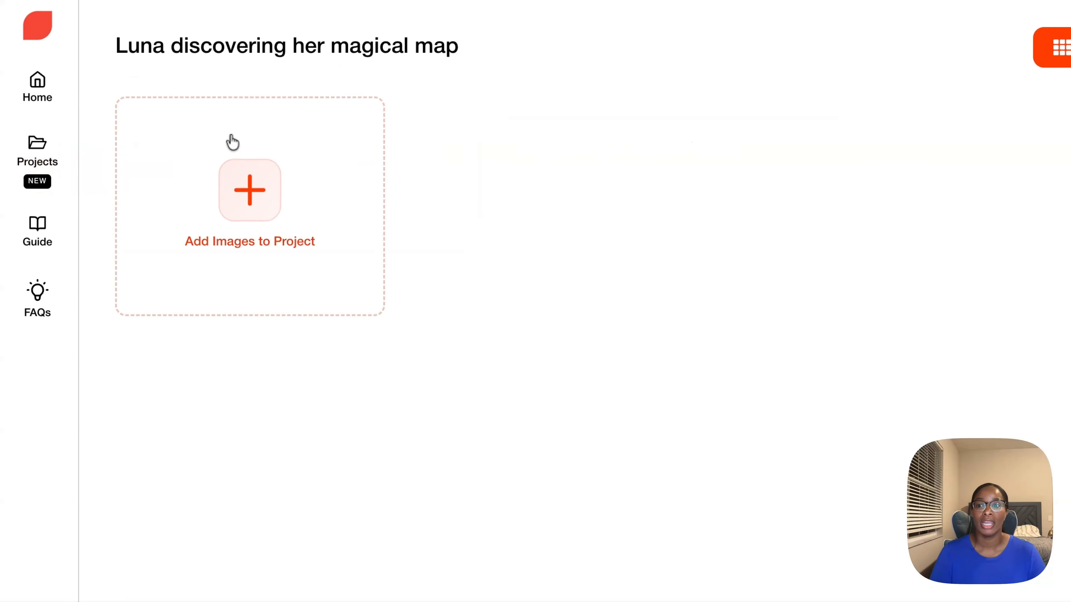
left_click(250, 202)
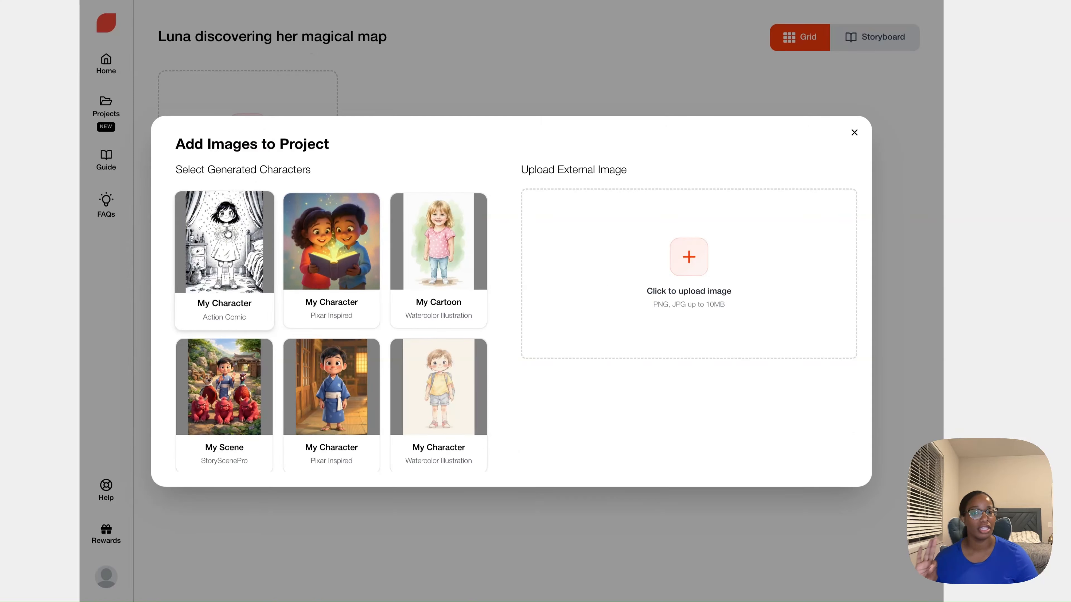
left_click(227, 233)
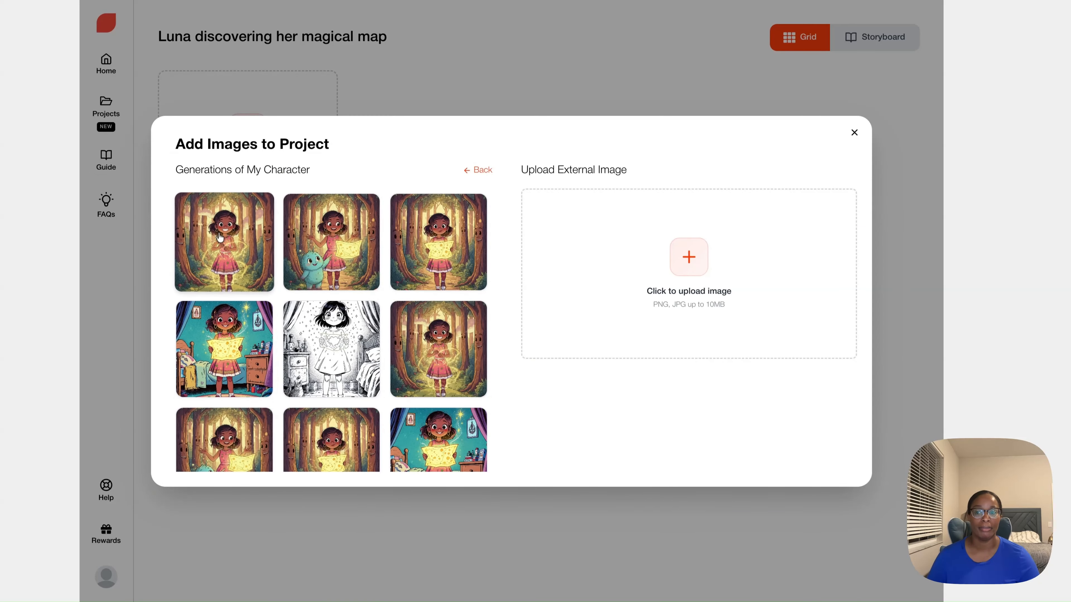
left_click(234, 252)
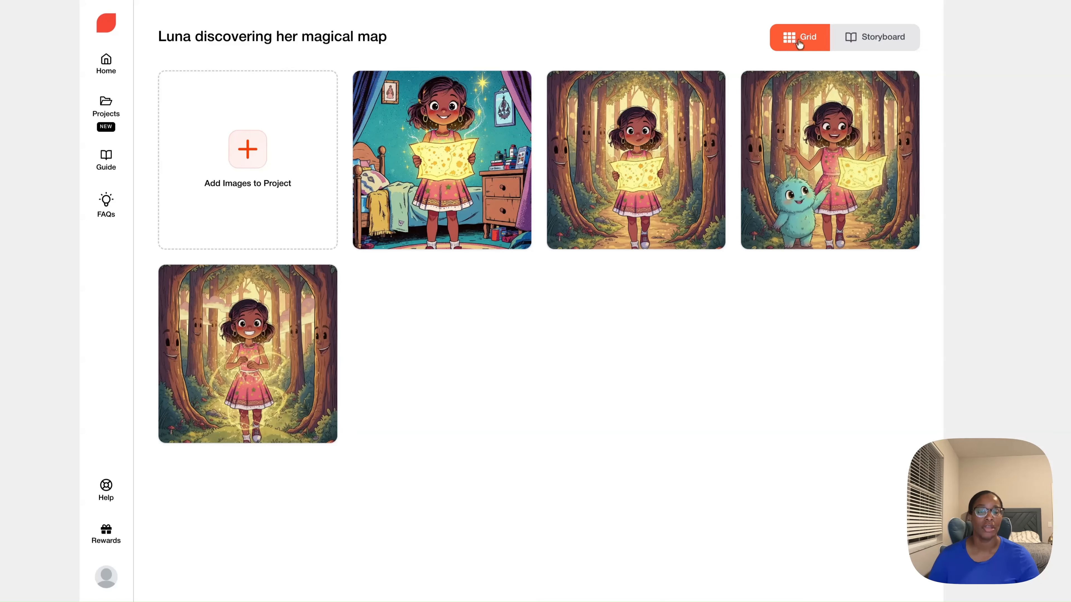
left_click(868, 37)
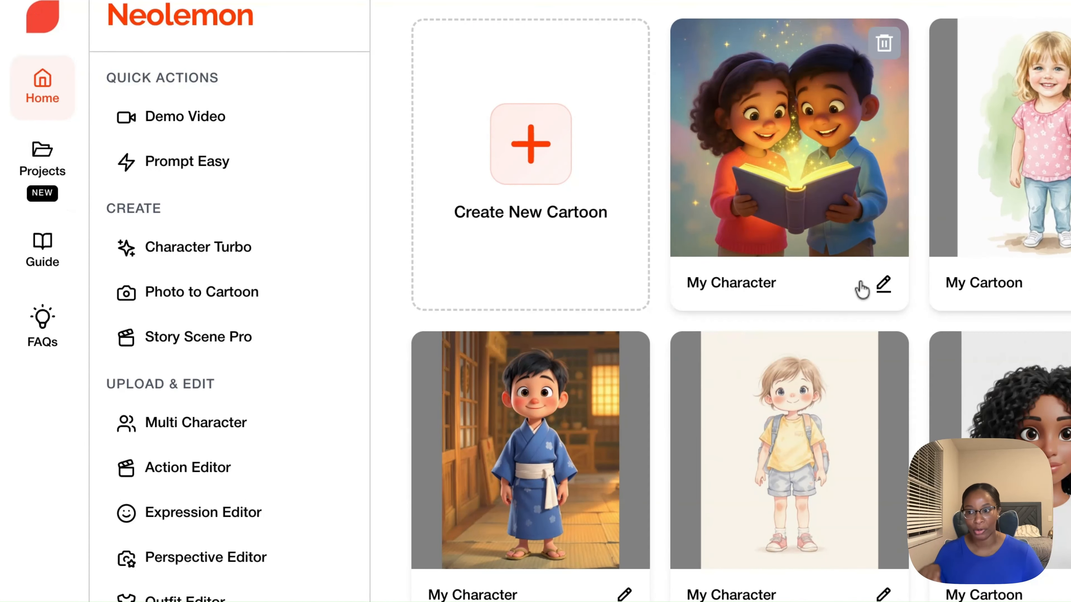
- Create a new project named "Luna discovering her magical map"
left_click(41, 160)
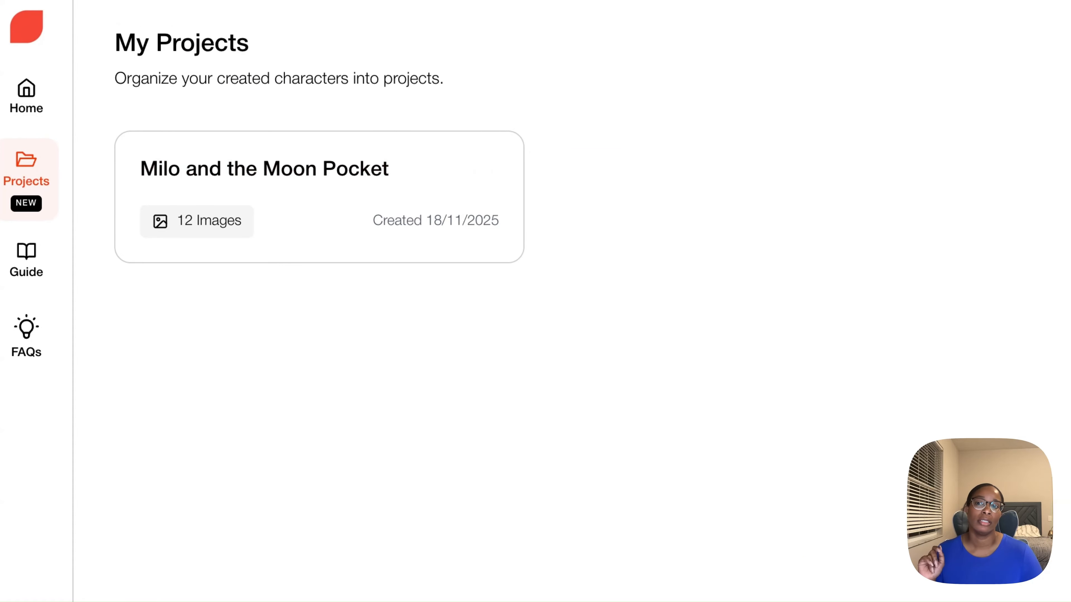
left_click(911, 43)
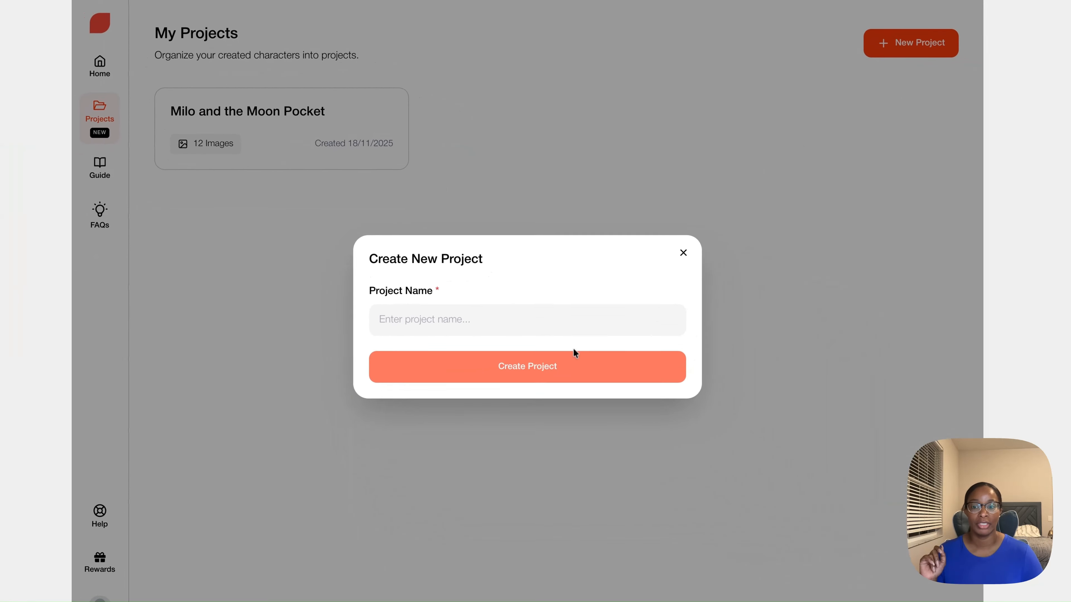
left_click(463, 315)
type("Luna discovering her magical map")
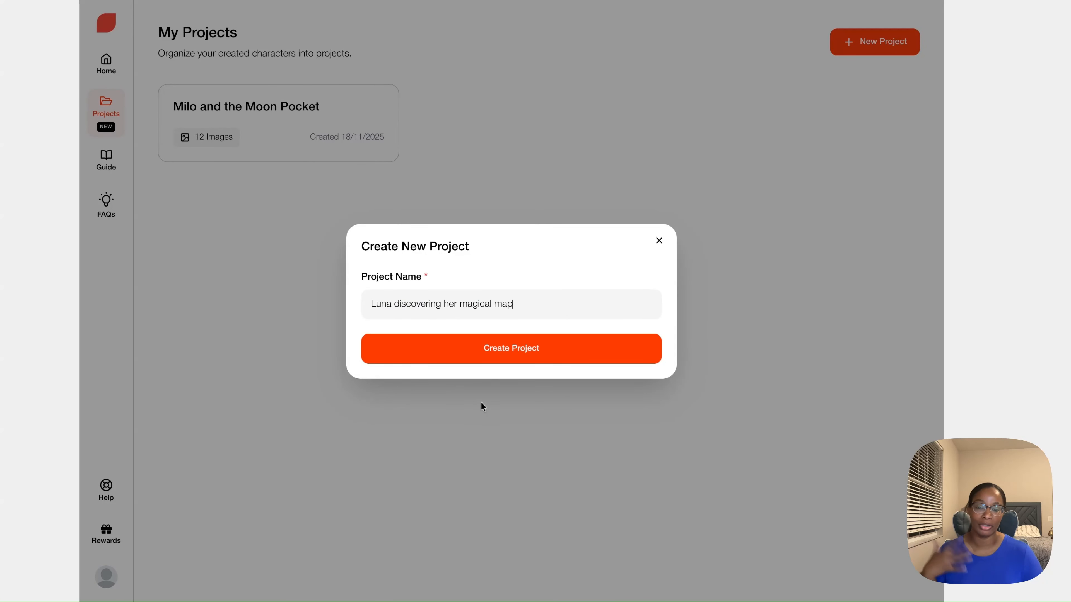
left_click(472, 352)
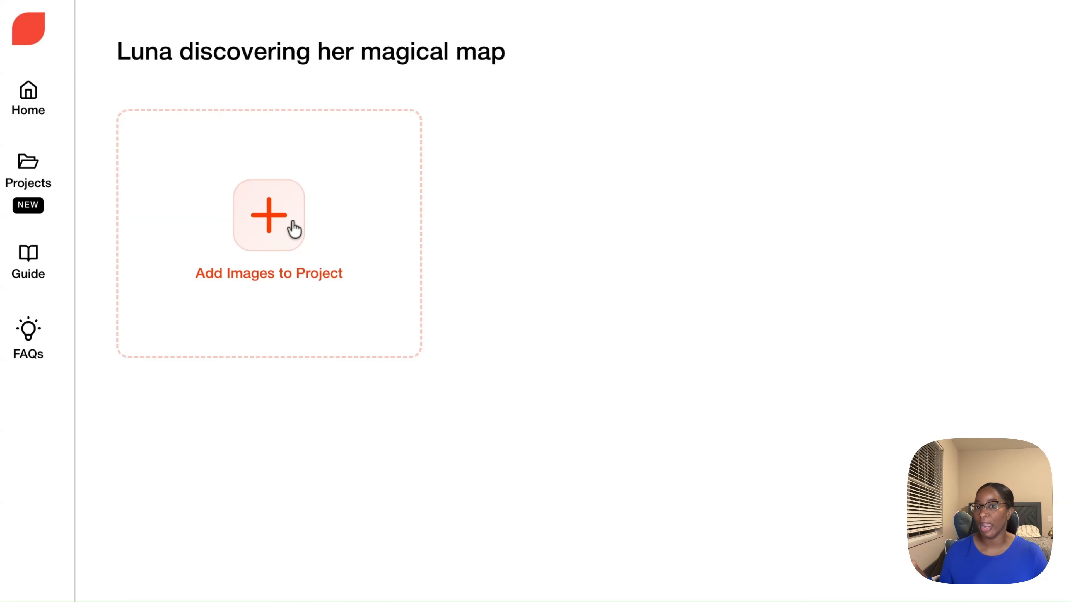
- Browse the generated characters that can be added to the new project, without adding any
left_click(290, 218)
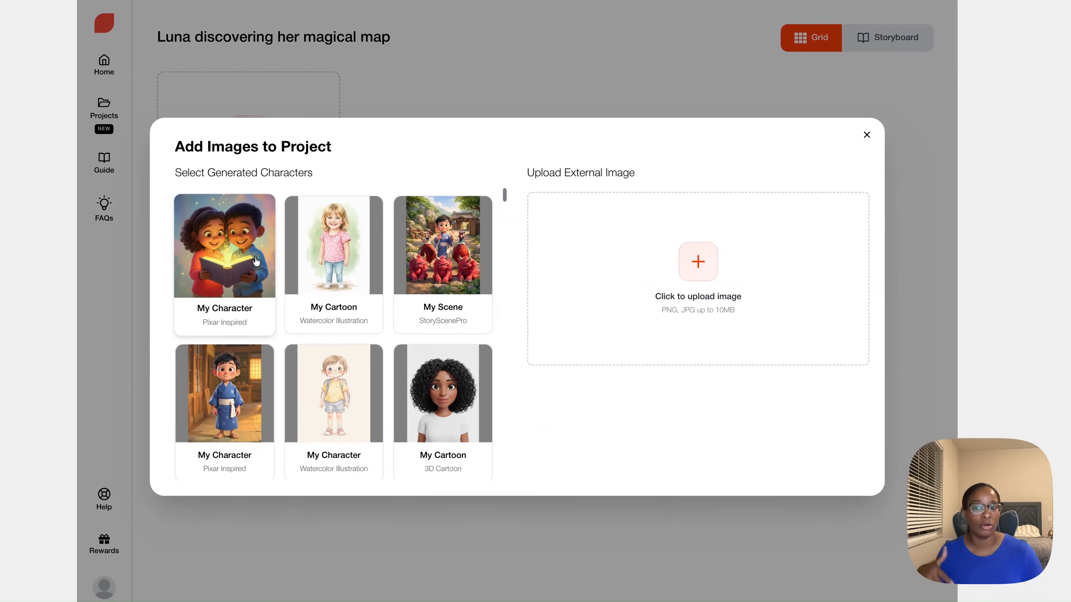
scroll(255, 257, "down", 10)
scroll(255, 257, "down", 15)
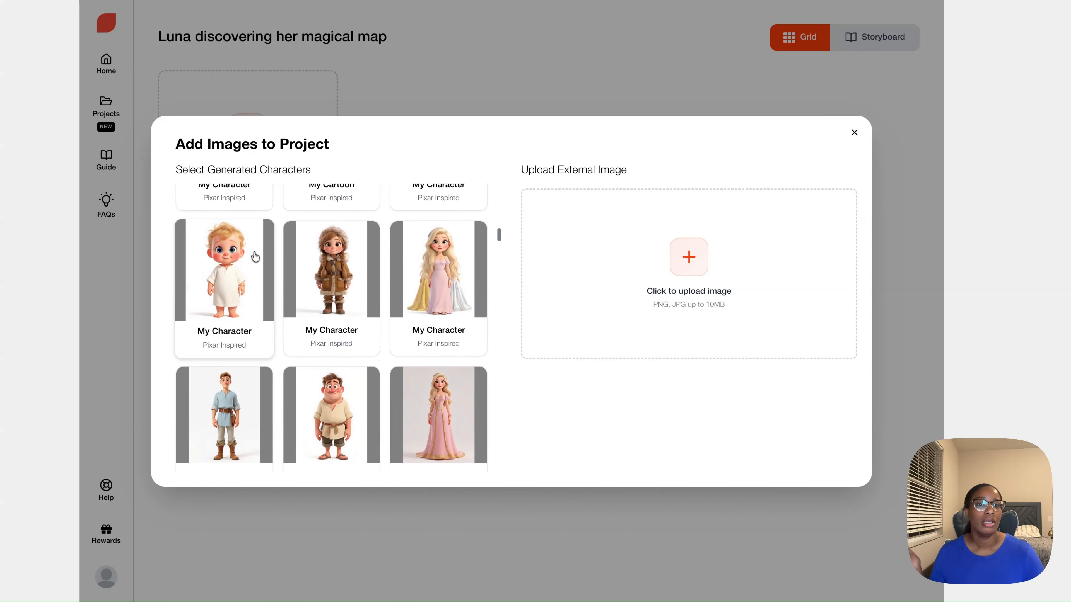
scroll(255, 257, "up", 1)
left_click(854, 134)
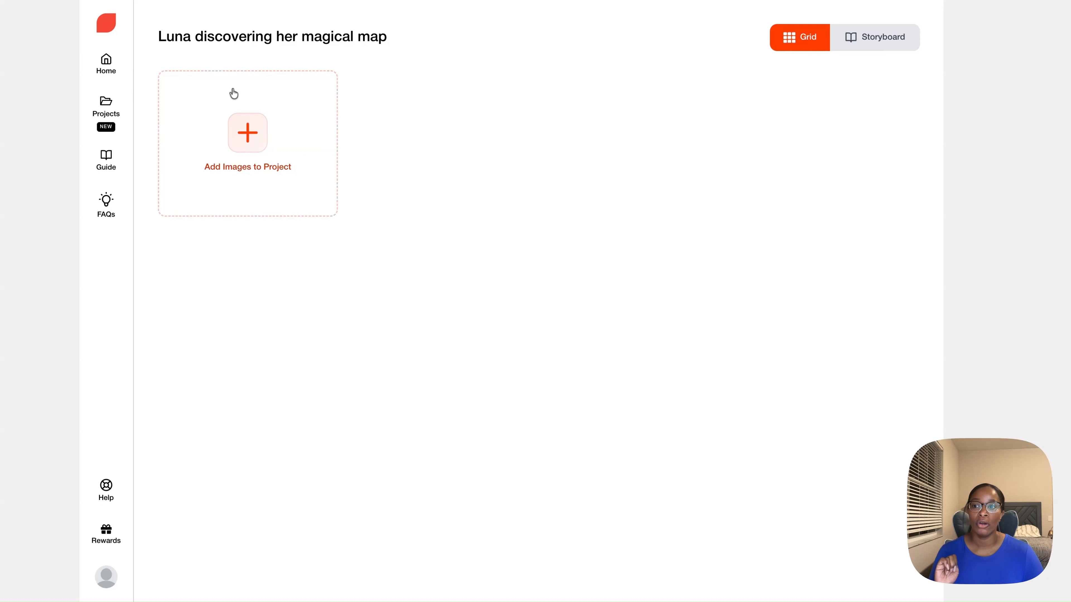
- Start a new cartoon from the home page as a new cartoon character concept with Character Turbo
left_click(109, 68)
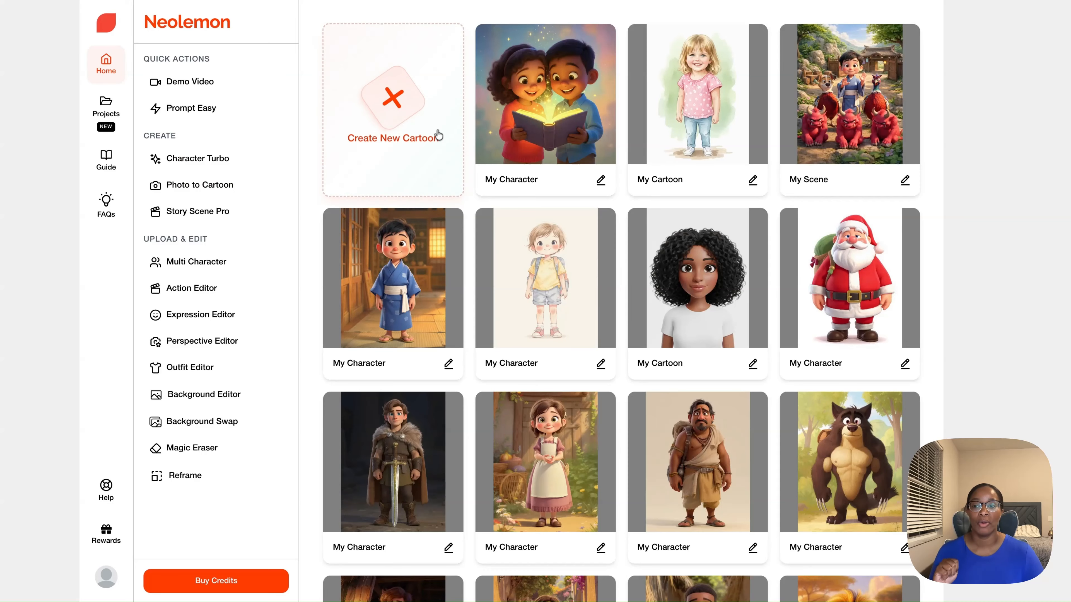
left_click(381, 113)
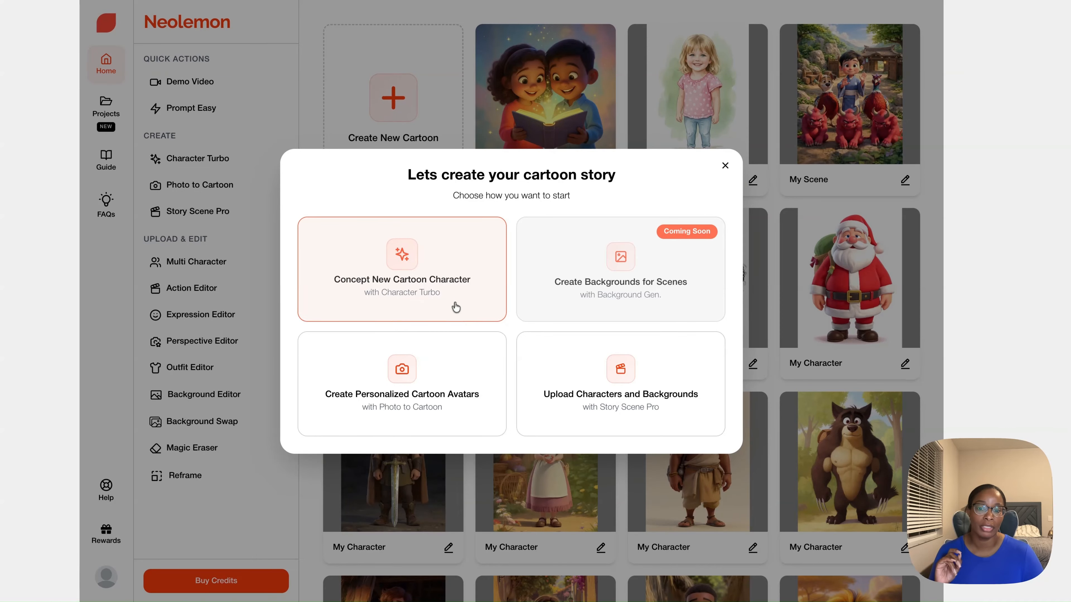
left_click(436, 276)
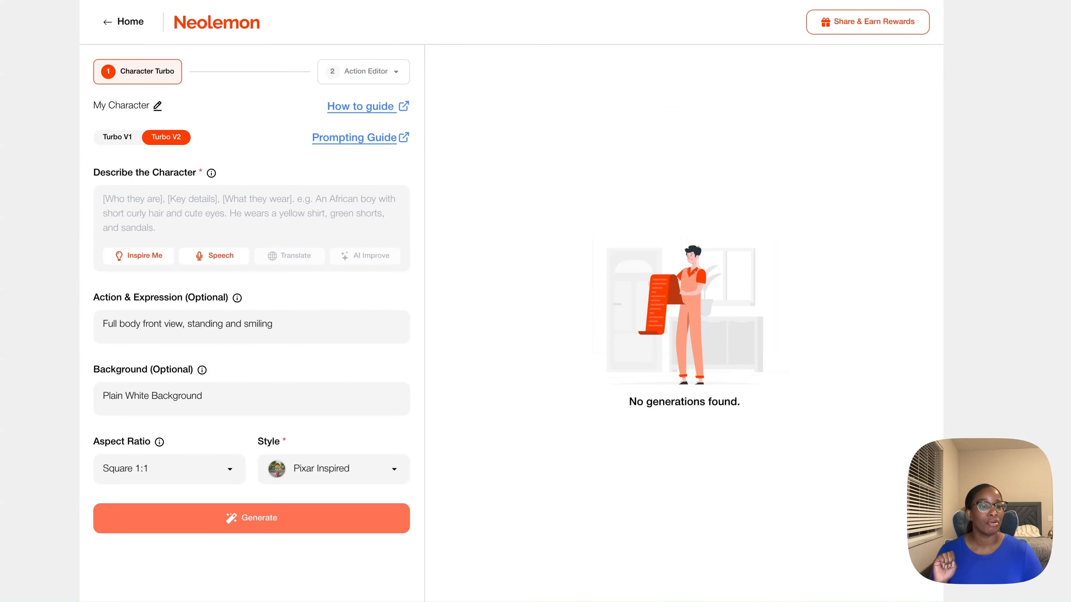
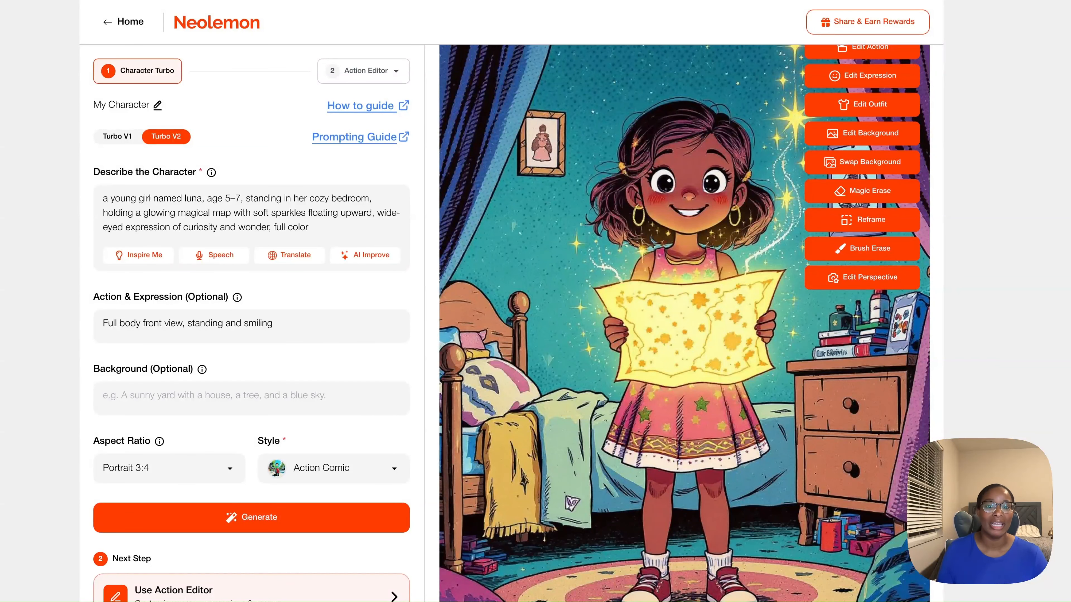
- Change the bedroom image's action to Luna walking a winding forest path with the glowing map, tall friendly trees, soft sunlight and a sense of adventure
scroll(684, 323, "up", 2)
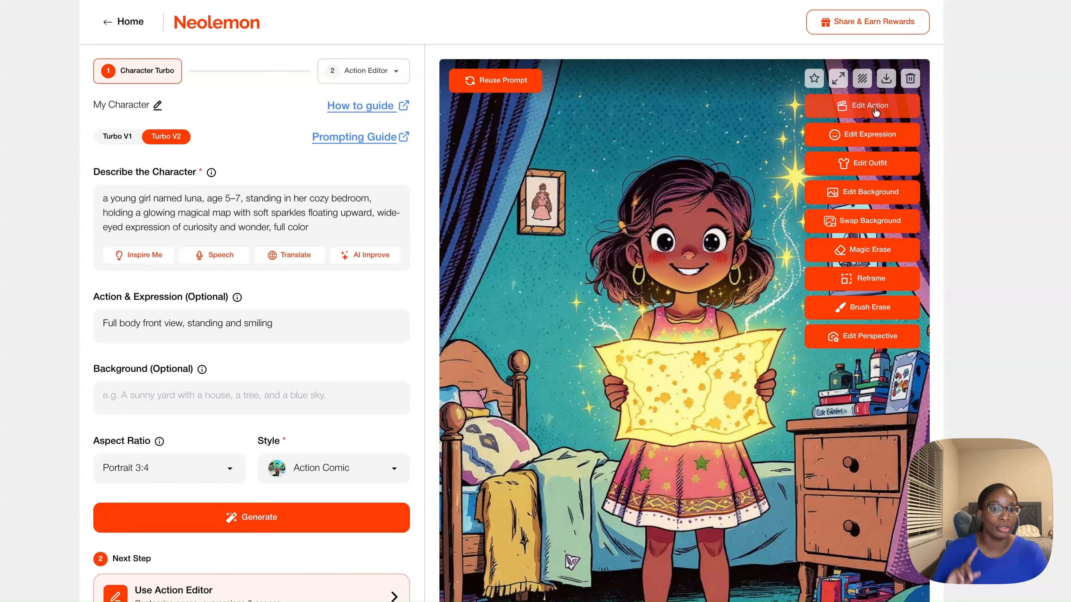
left_click(860, 112)
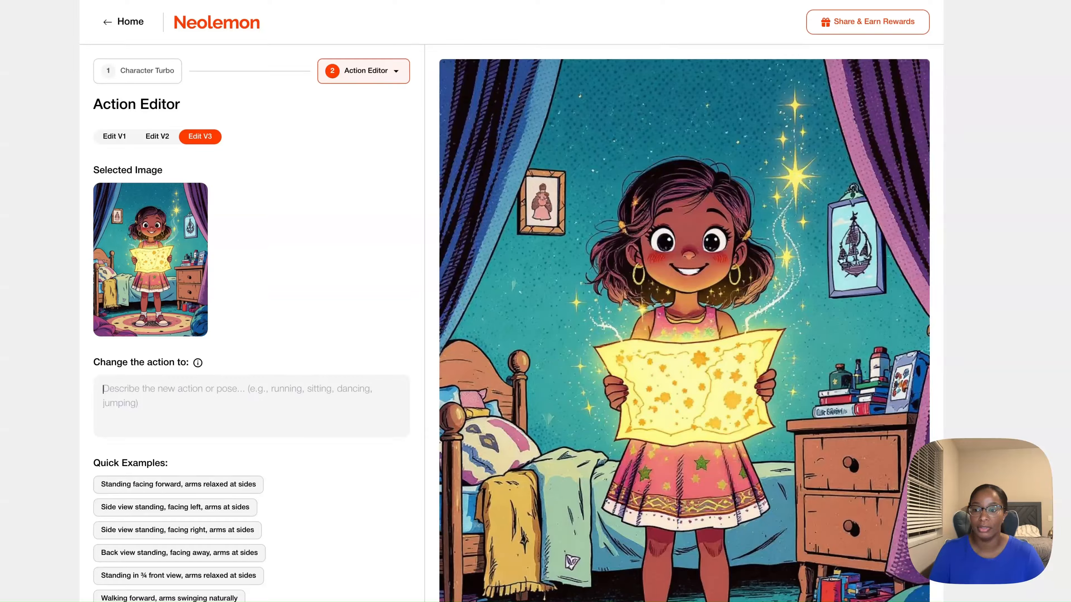
type("Luna walking along a winding forest path, holding the glowing map in both hands, tall friendly trees surrounding her, soft sunlight filtering through leaves, gentle magical atmosphere, sense of adventure")
scroll(179, 439, "down", 2)
left_click(252, 572)
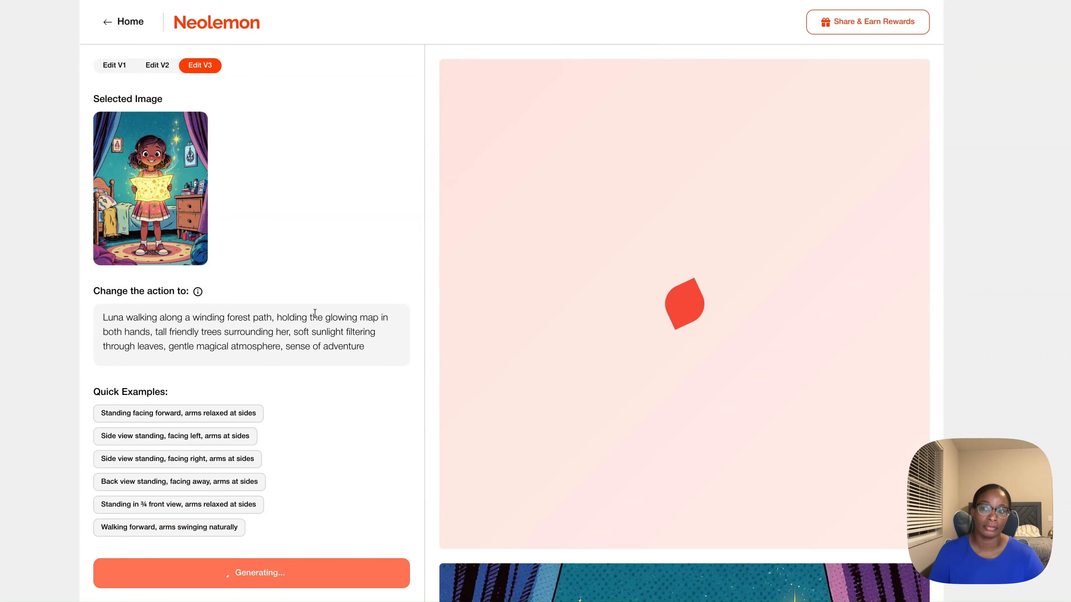
scroll(702, 391, "down", 2)
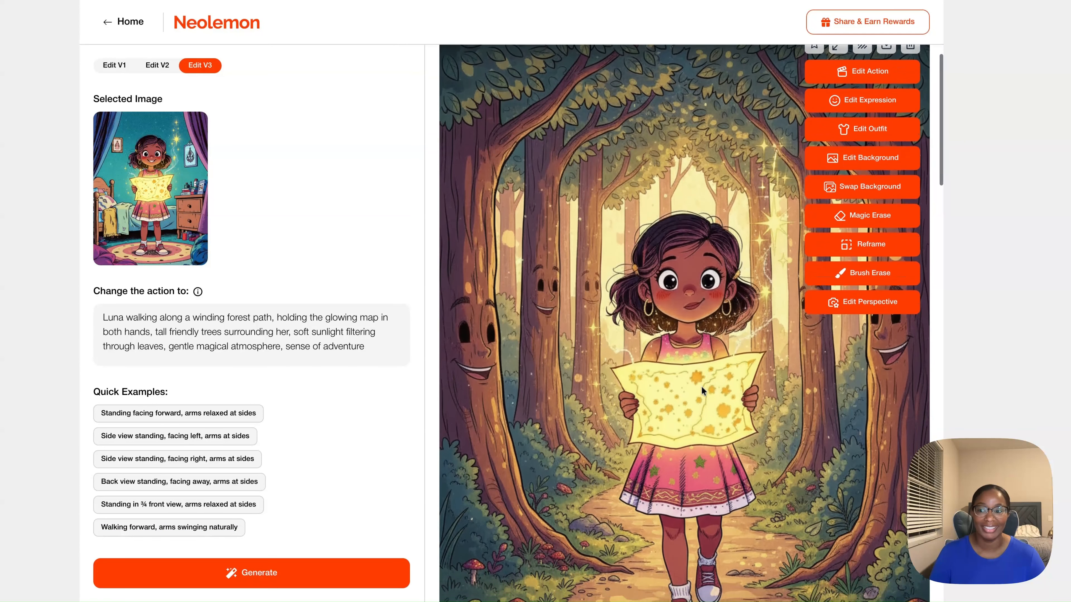
scroll(702, 391, "down", 1)
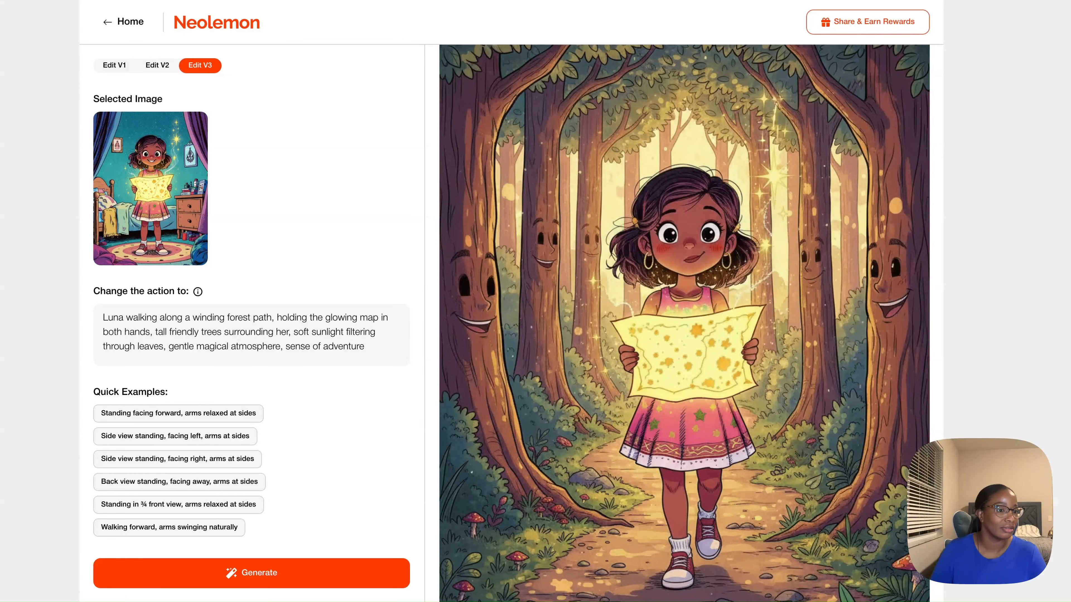
- From the forest path image, generate Luna meeting a friendly magical creature in a forest clearing, the creature smiling and pointing at the glowing map
mouse_move(703, 344)
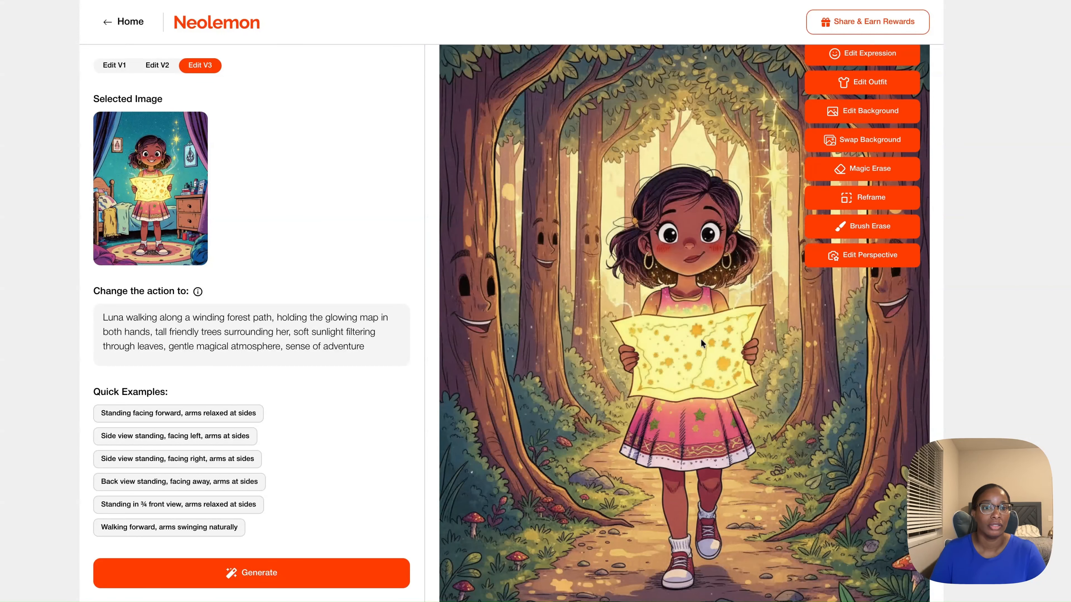
scroll(781, 169, "up", 2)
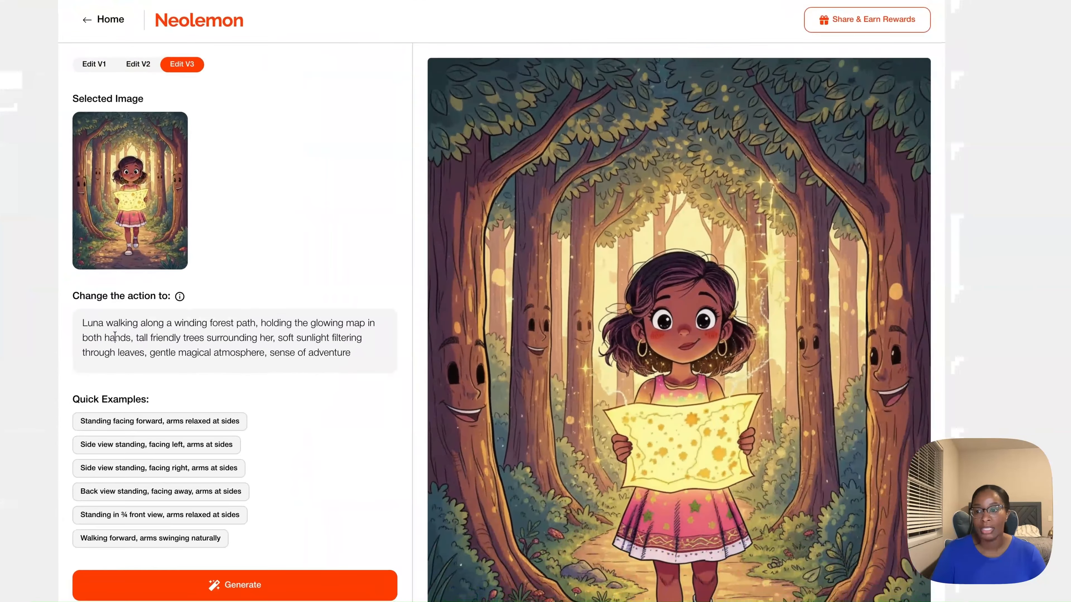
triple_click(134, 330)
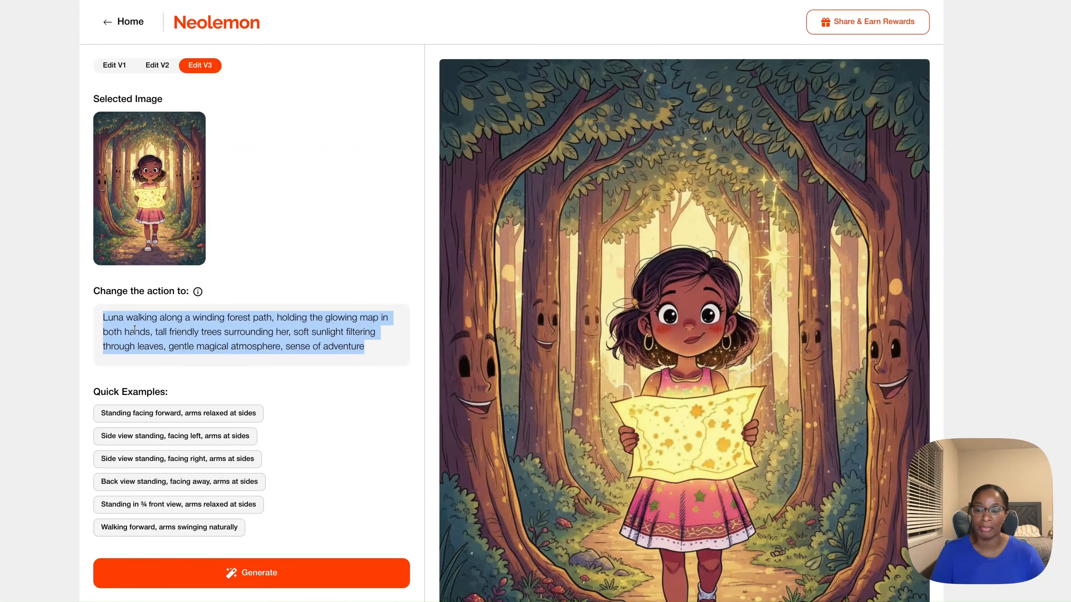
type("Luna meeting a friendly magical creature in a forest clearing, the creature smiling and pointing at the glowing map, sparkles in the air, Luna looking excited and confident")
left_click(249, 574)
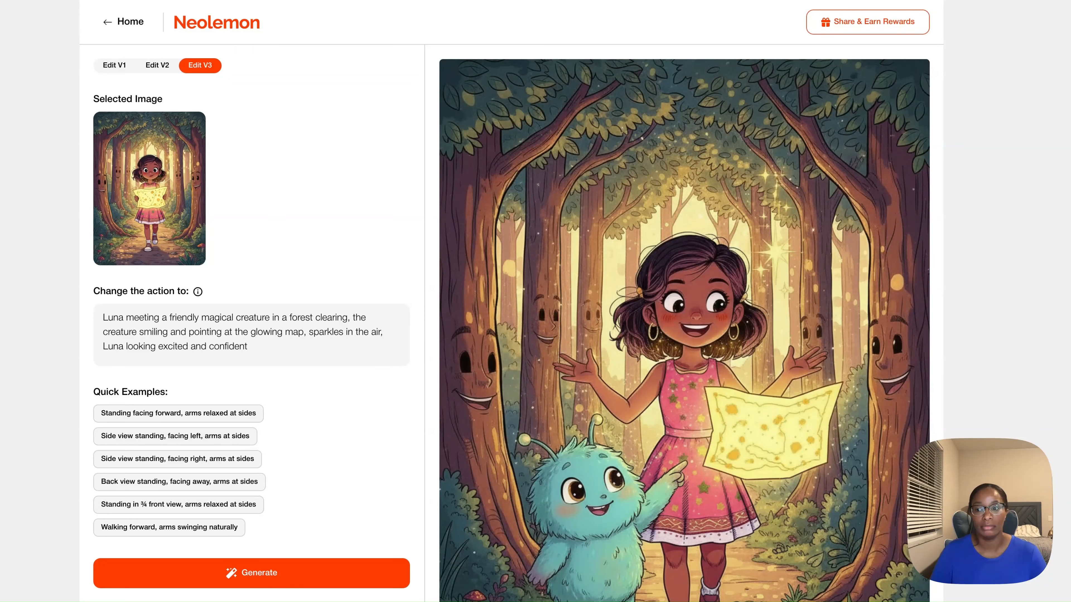
- From the same forest image, generate Luna standing on a small hill, smiling proudly as the glowing map transforms into a warm light around her
triple_click(109, 321)
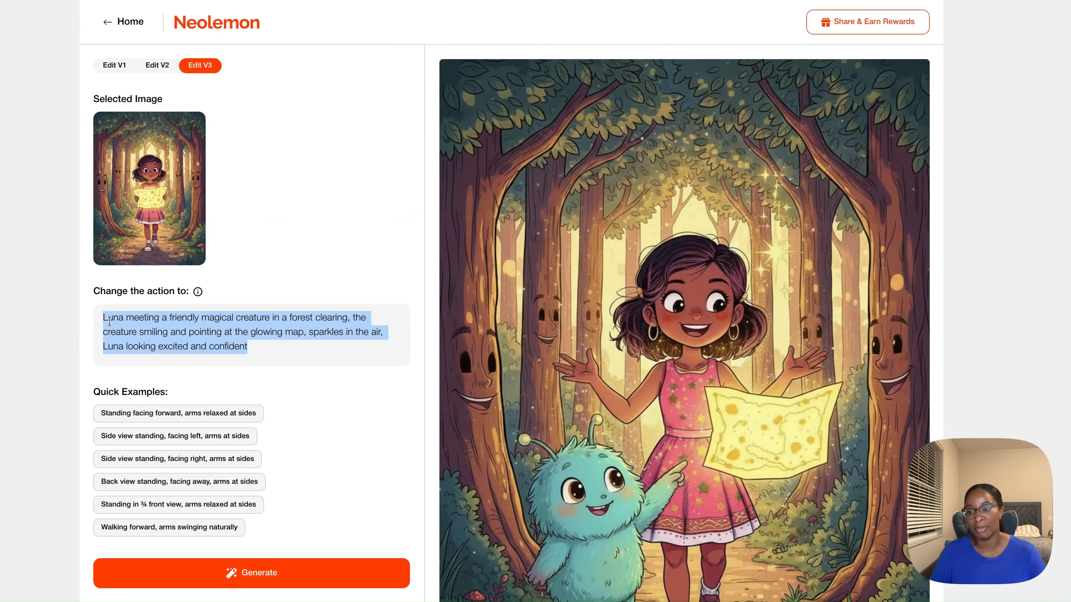
type("Luna standing on a small hill as the glowing map transforms into a warm light around her, peaceful sky, feeling of accomplishment and joy, Luna smiling proudly, gentle magical glow")
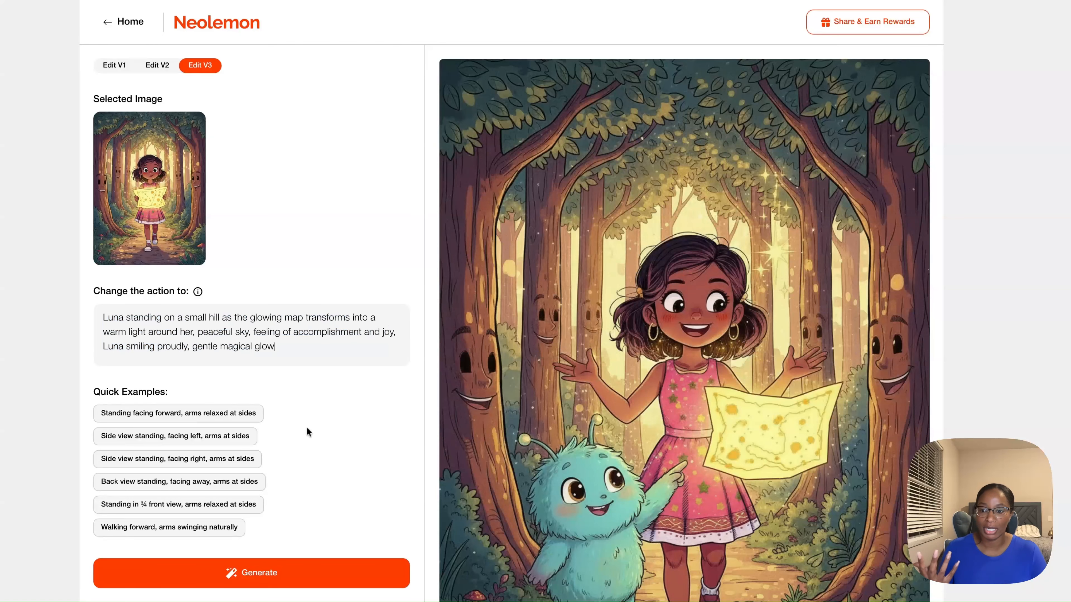
left_click(228, 580)
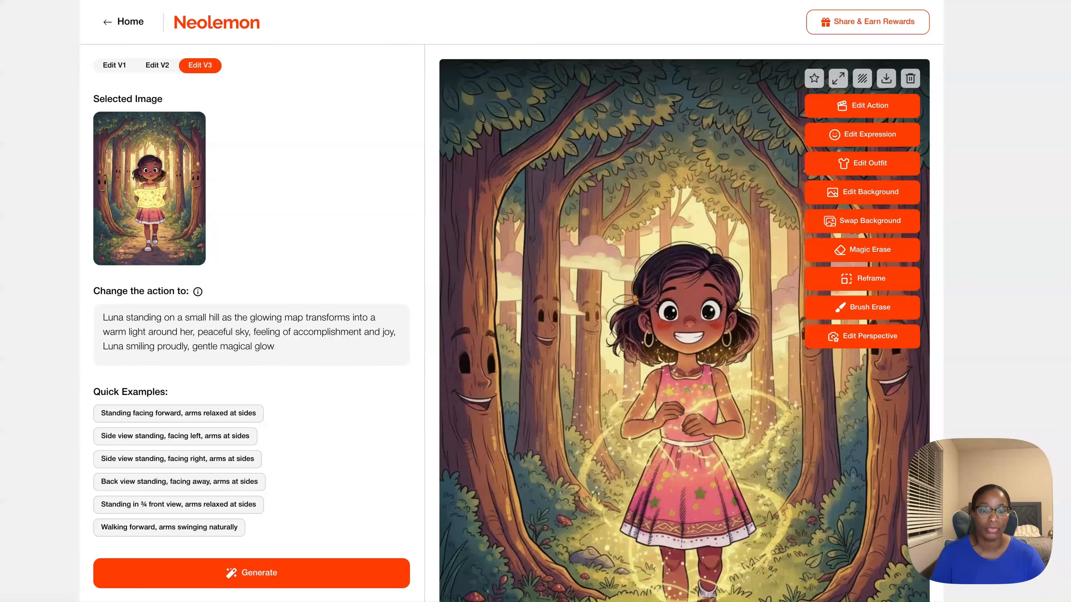
scroll(684, 323, "down", 4)
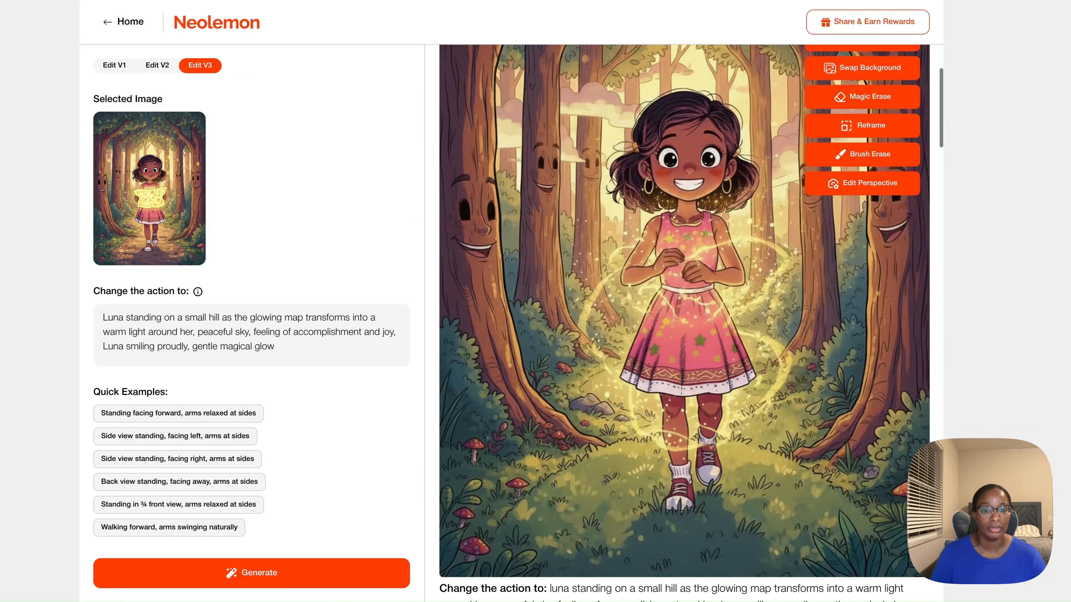
scroll(684, 323, "up", 4)
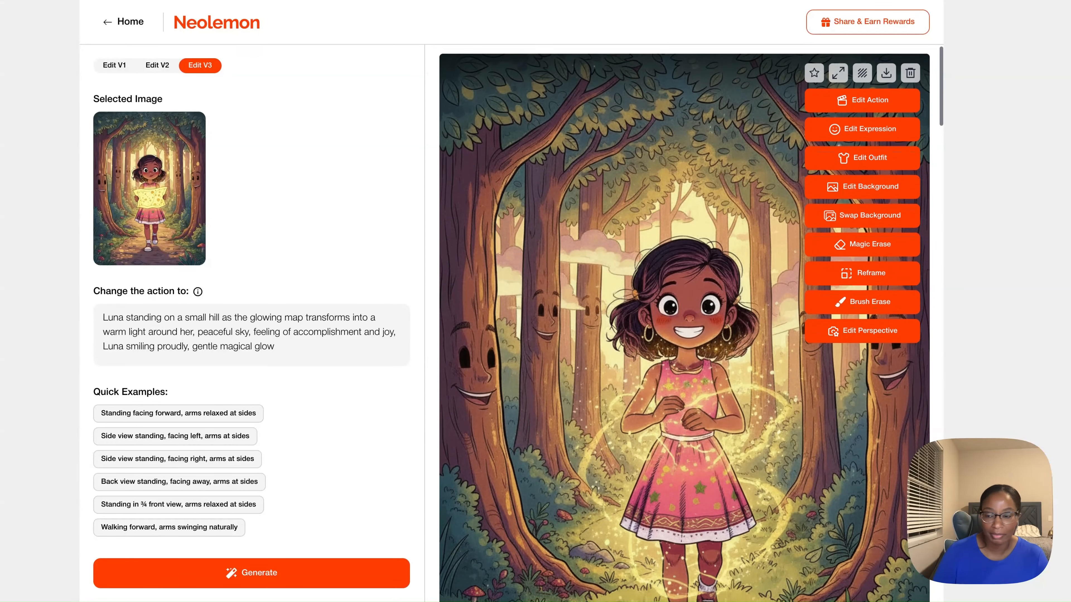
scroll(684, 323, "down", 3)
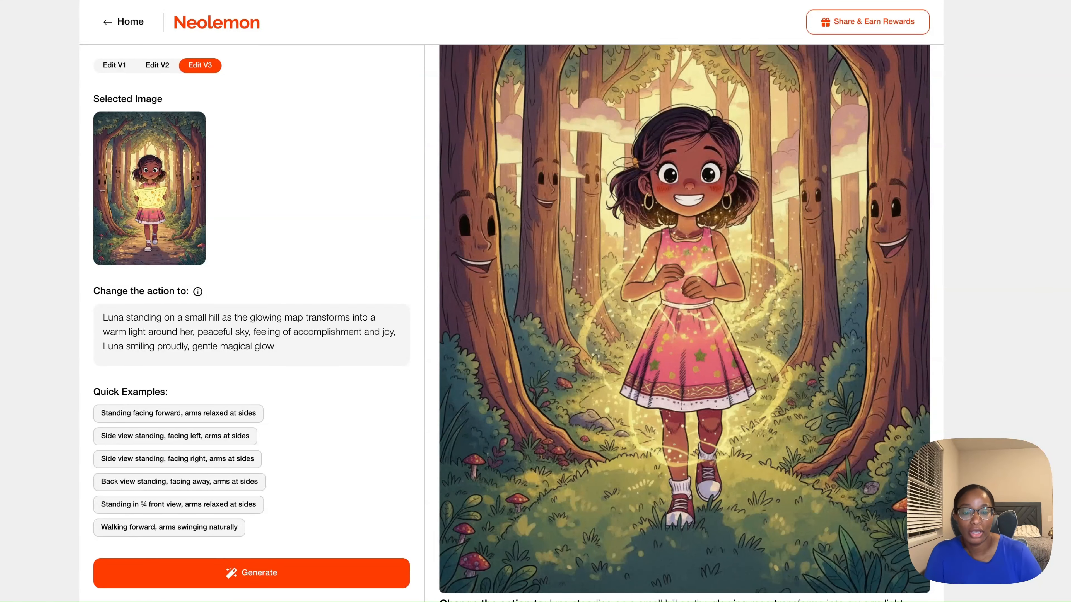
scroll(776, 168, "up", 1)
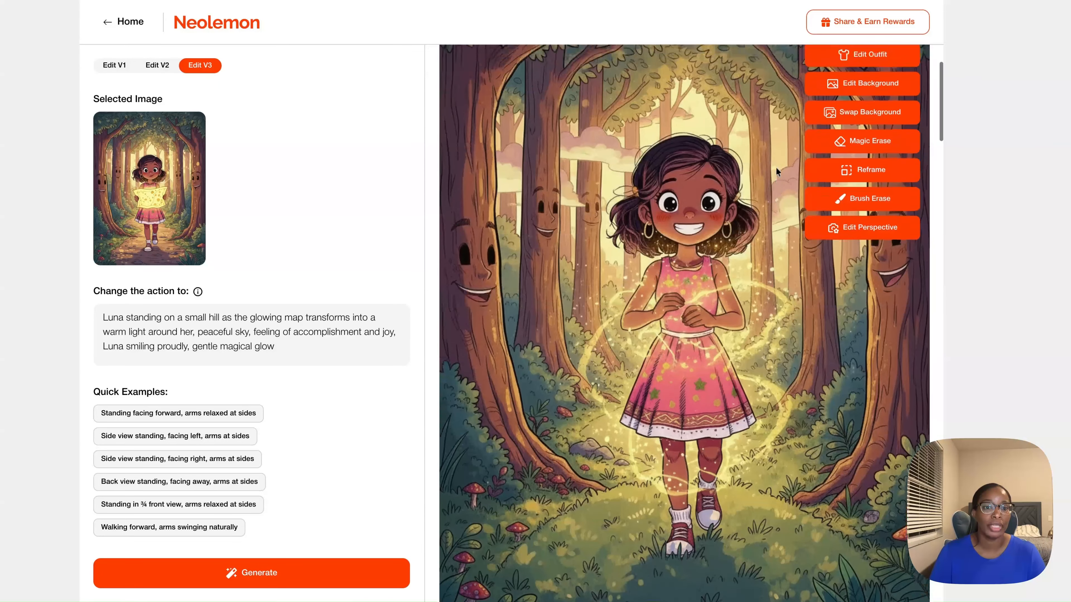
scroll(776, 168, "up", 3)
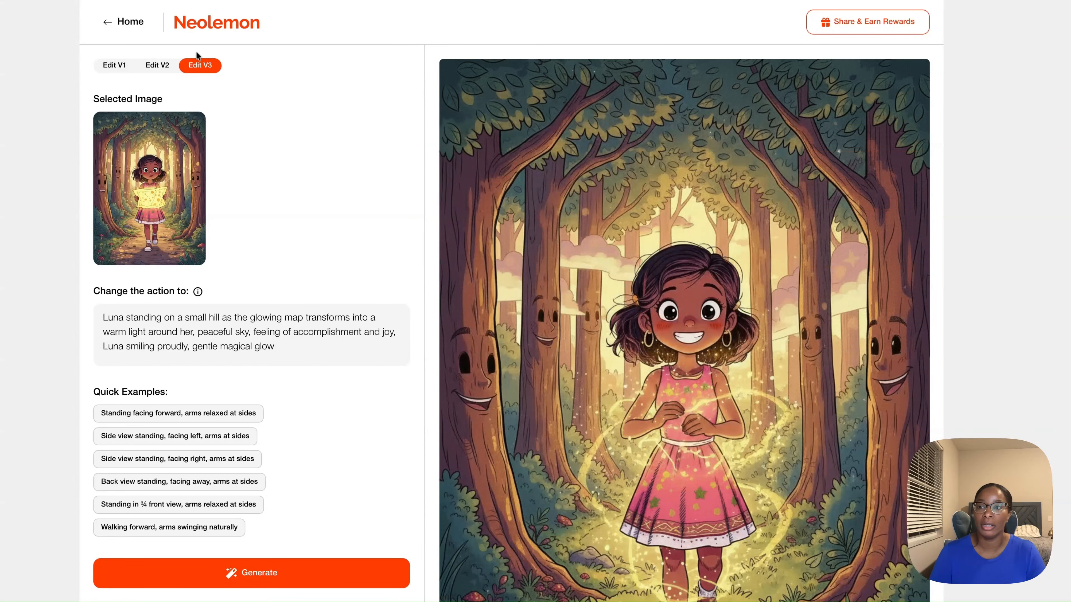
- Return to the home page and open the "Luna discovering her magical map" project
left_click(214, 29)
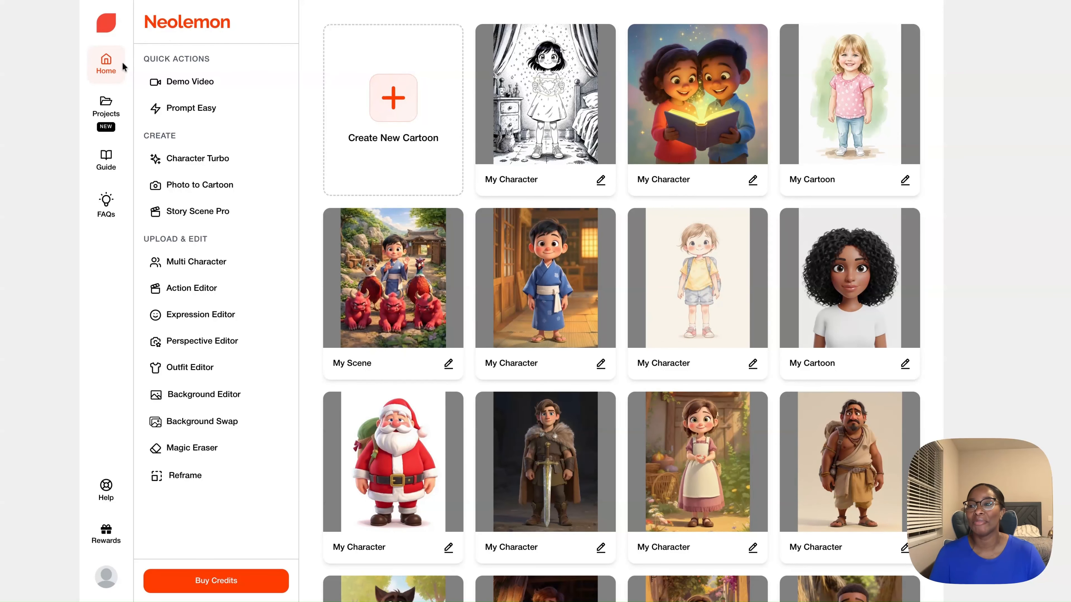
left_click(104, 108)
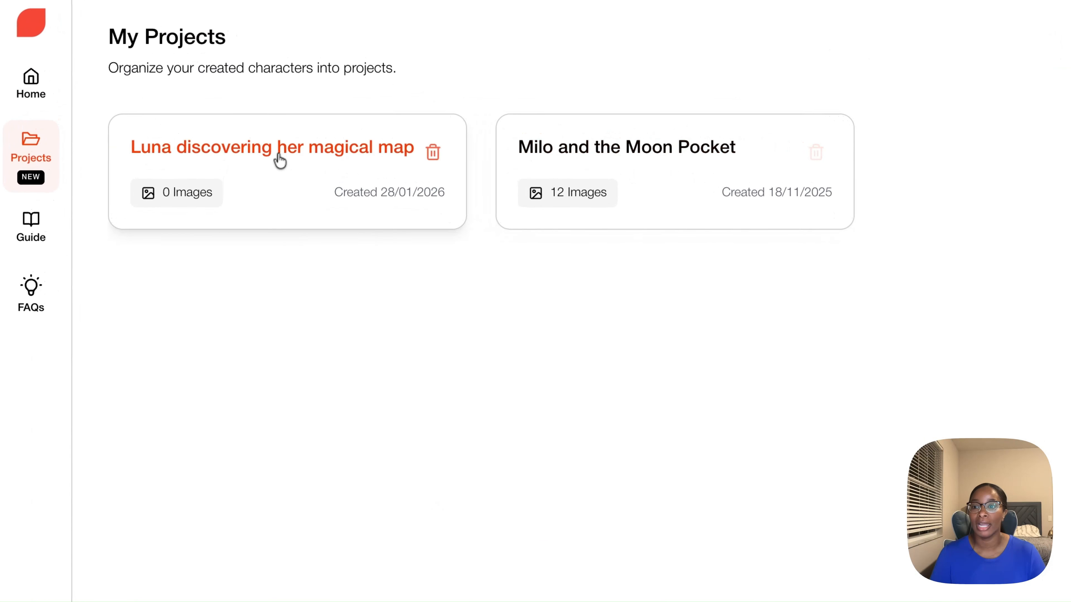
left_click(202, 159)
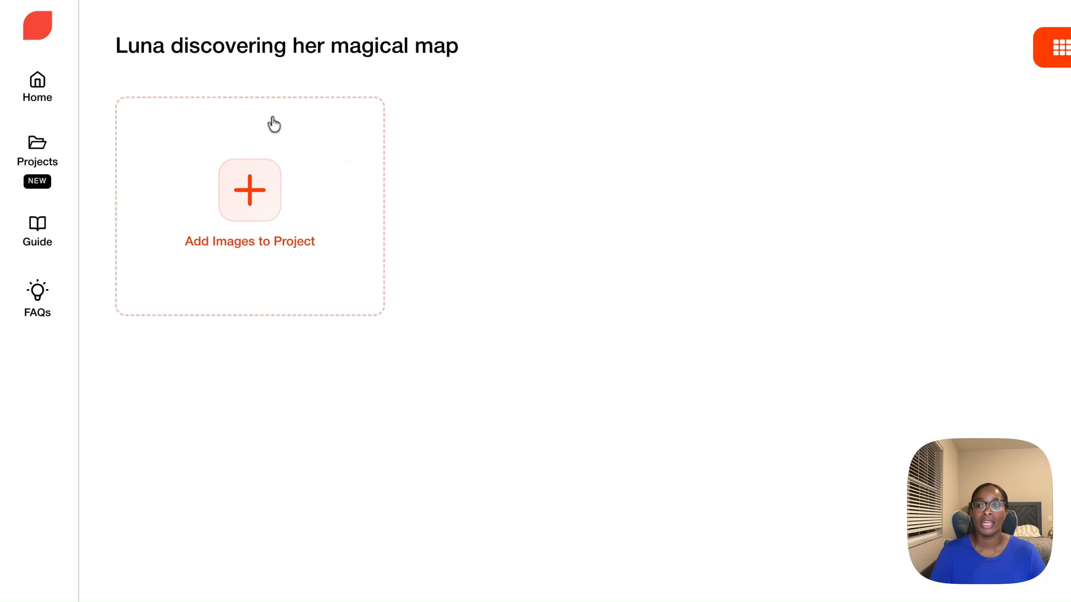
- Add the Action Comic character's bedroom, forest path, creature and glowing hill images to the project and open panel 4's script notes in Storyboard view
left_click(249, 200)
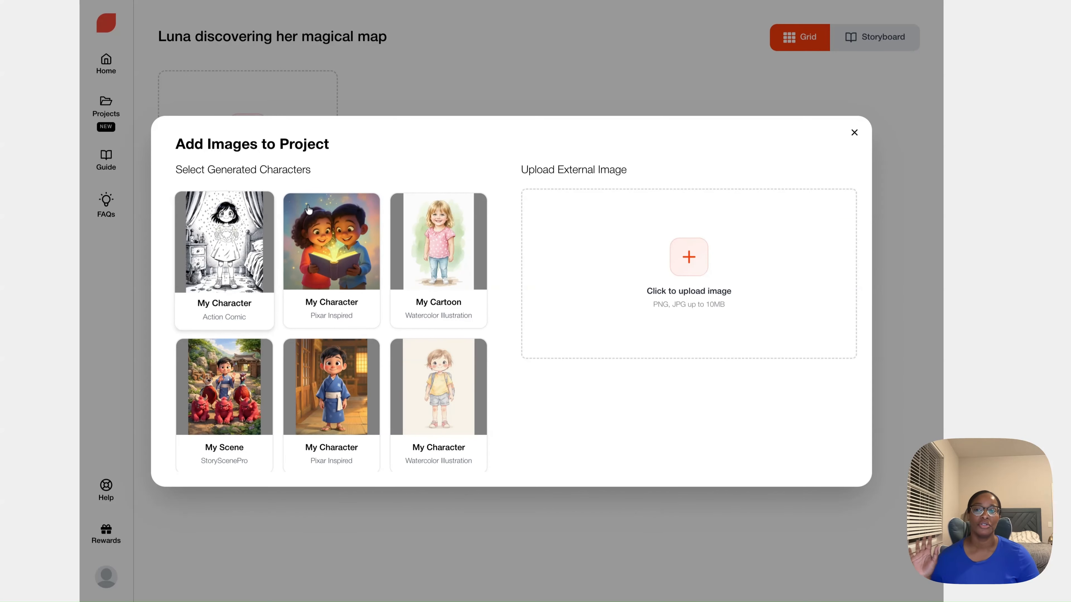
left_click(226, 232)
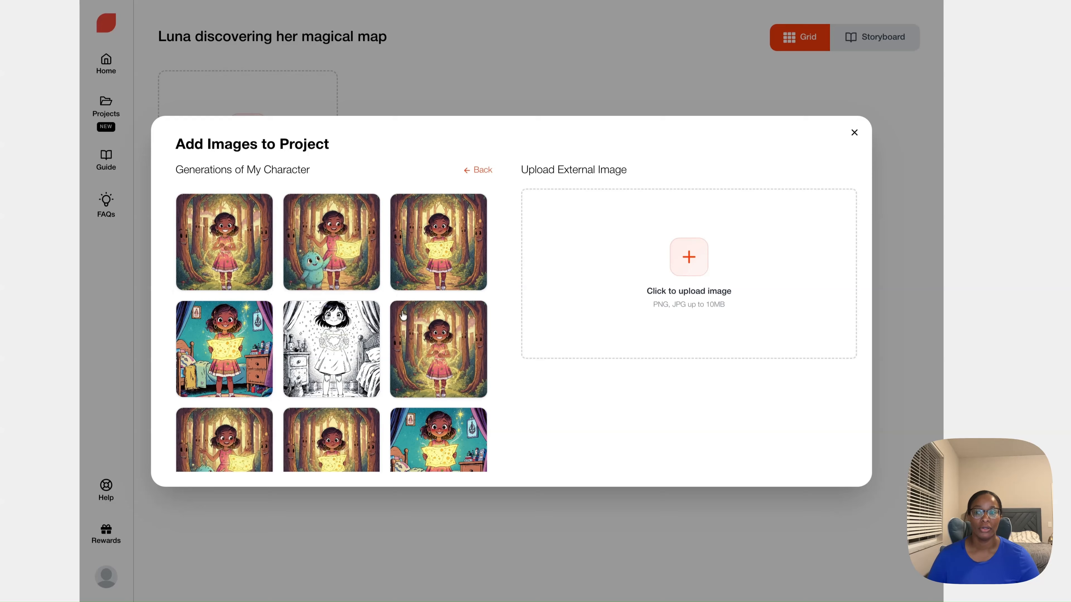
left_click(210, 336)
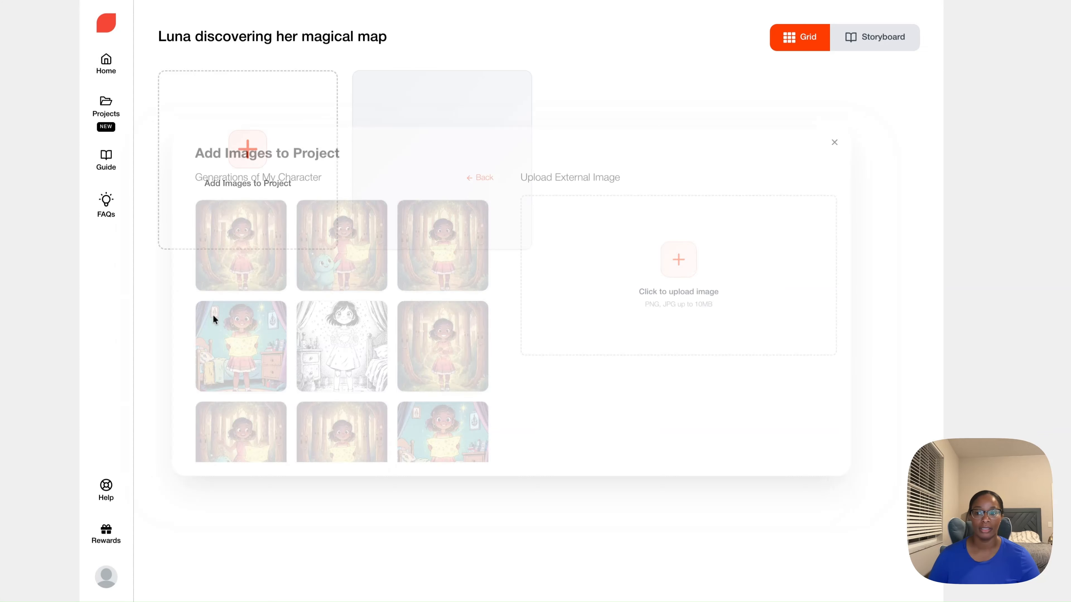
left_click(262, 148)
left_click(440, 228)
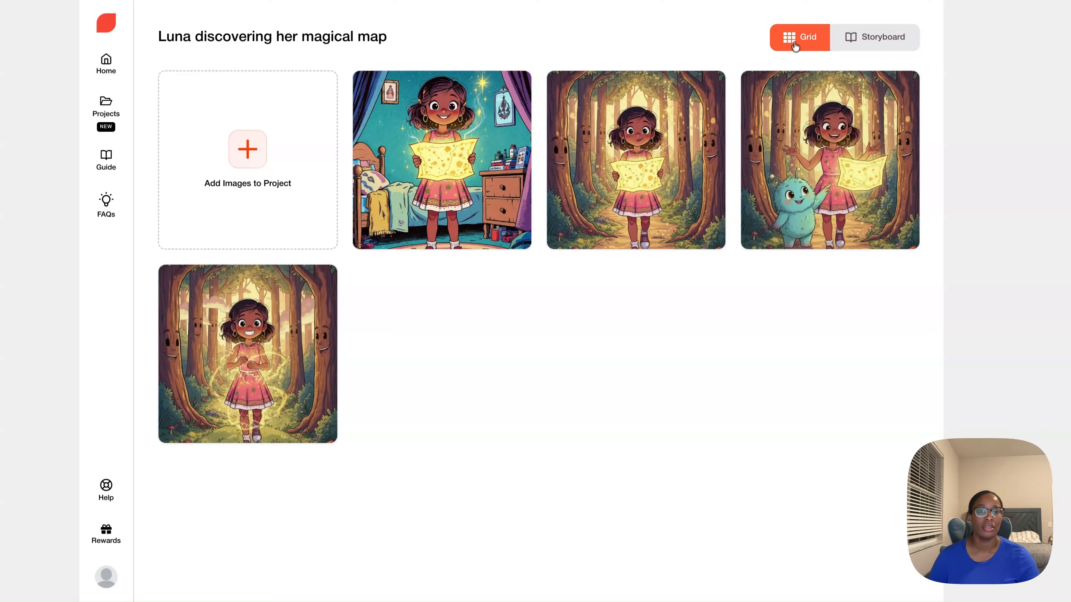
left_click(869, 37)
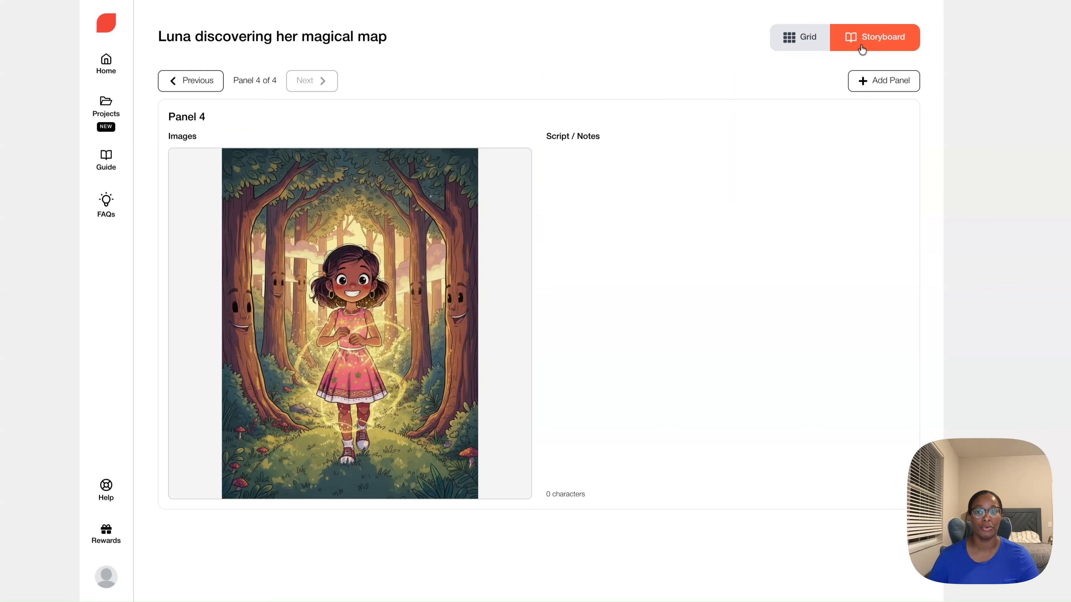
left_click(653, 218)
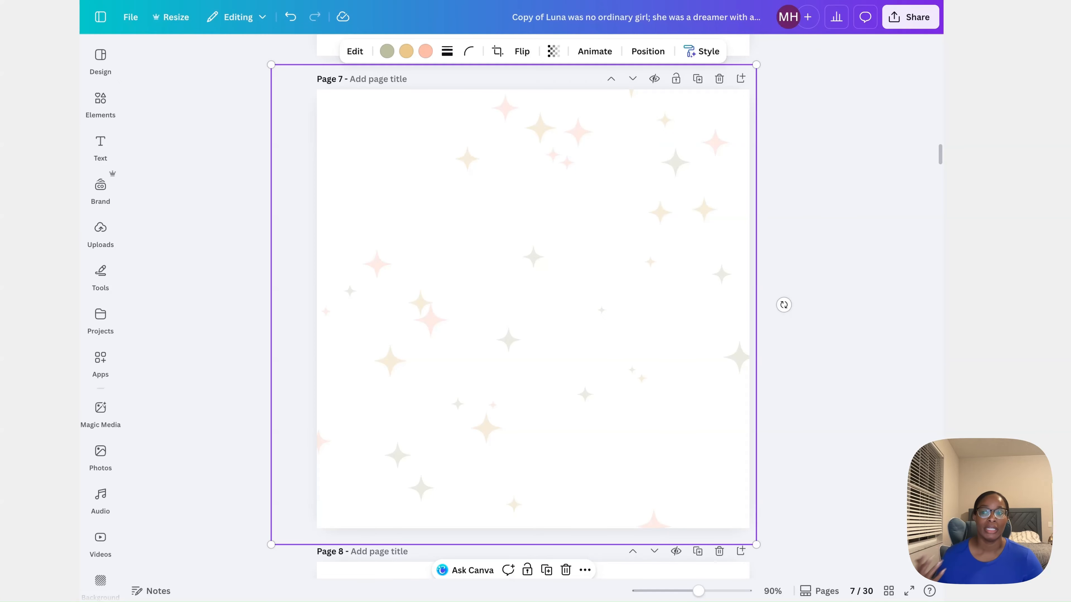
- Switch to the Luna storybook design in Canva and open the text options for blank page 7
left_click(101, 145)
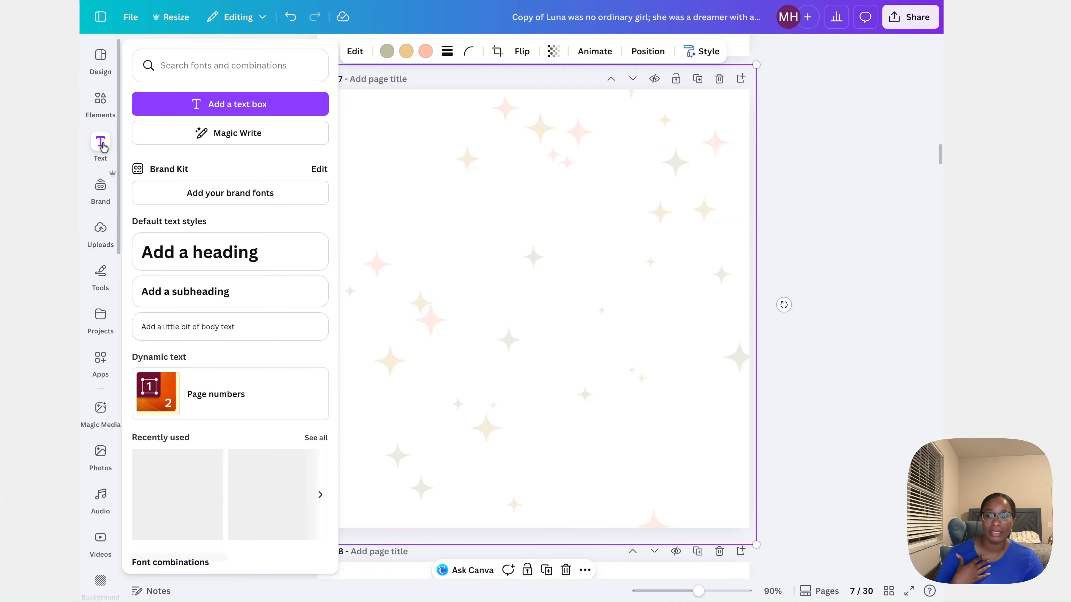